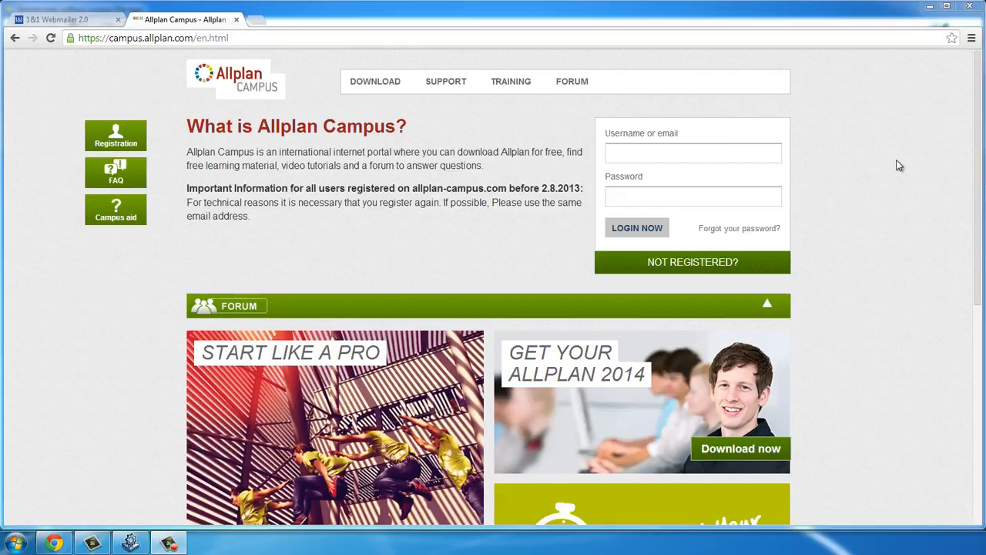
Log in to Allplan Campus with the account's email address and password
click(752, 152)
text(a)
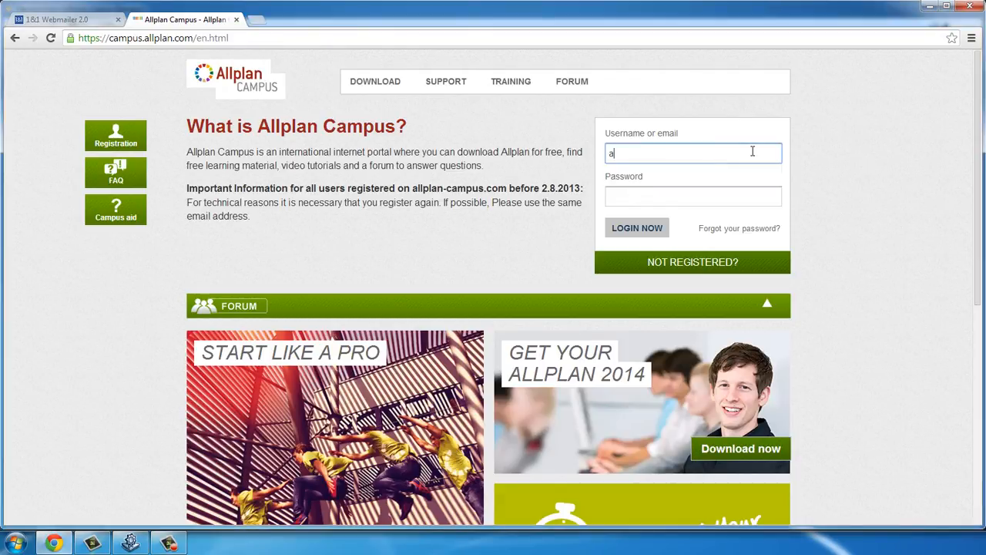
click(733, 174)
click(733, 194)
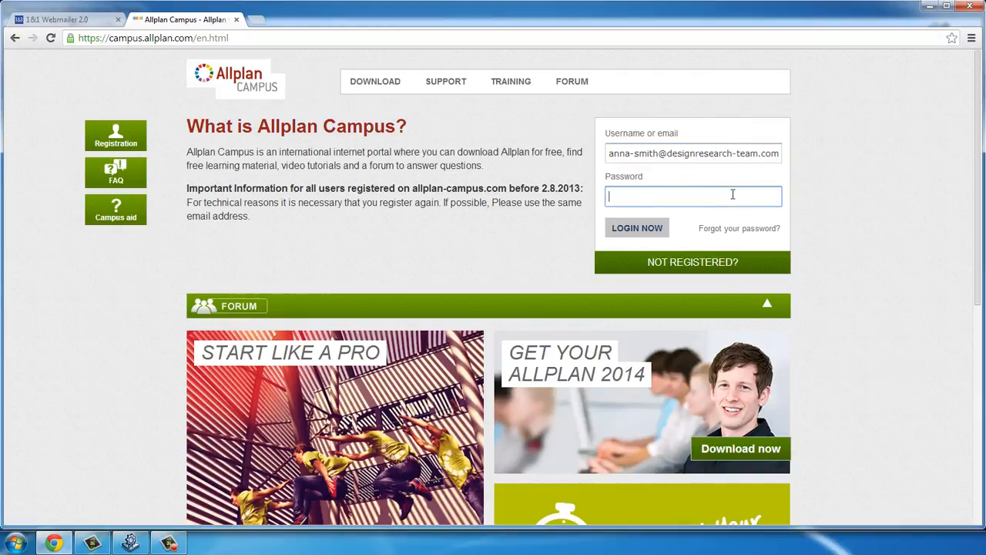
text(••••••••••)
click(635, 228)
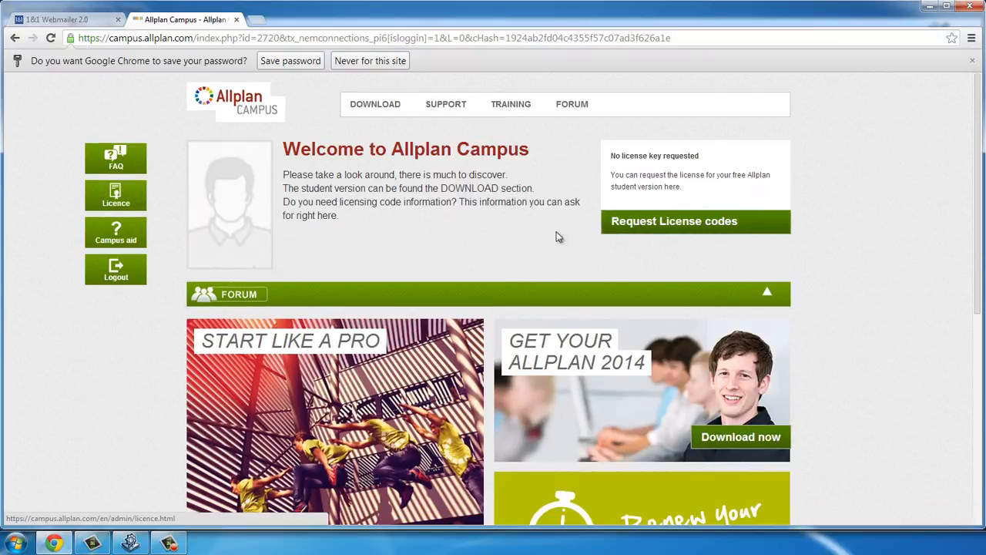
Submit step 1 of the student licence request: United States, University, Student, architecture, Allplan, Windows, student from 2012 until 2016, heard from Other student
click(116, 198)
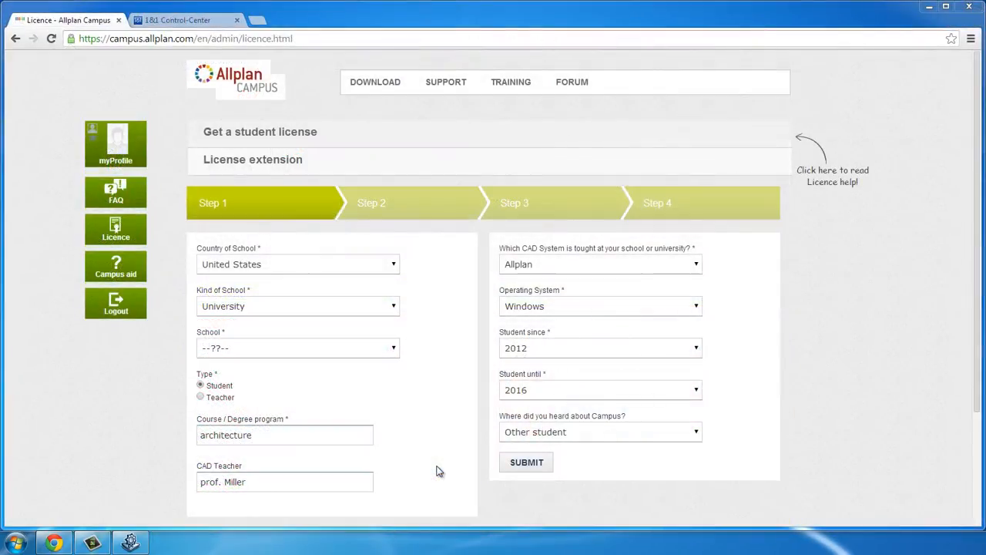
click(520, 465)
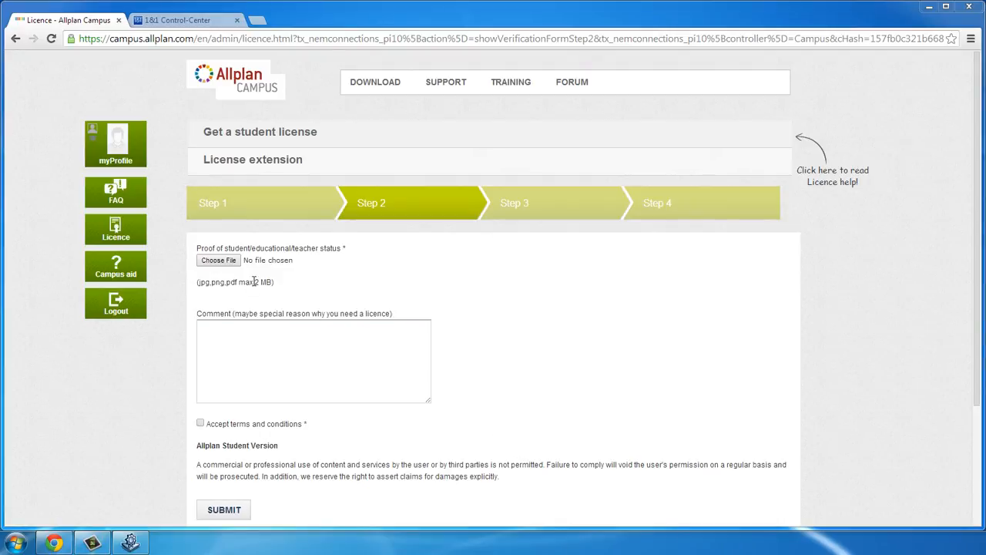
Attach idcard.pdf as proof of student status, accept the terms and conditions, and submit step 2 of the licence request
click(218, 260)
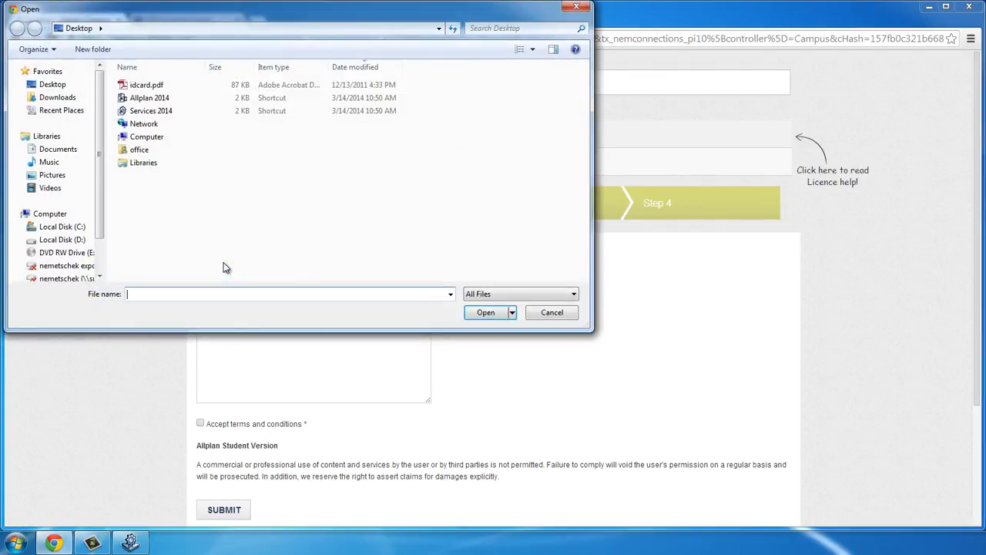
double_click(142, 86)
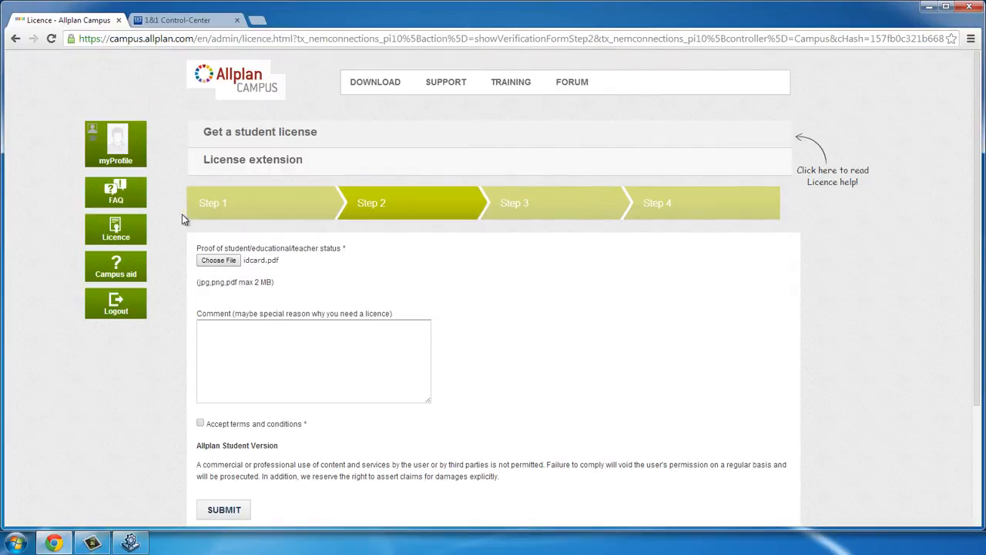
click(200, 423)
click(221, 512)
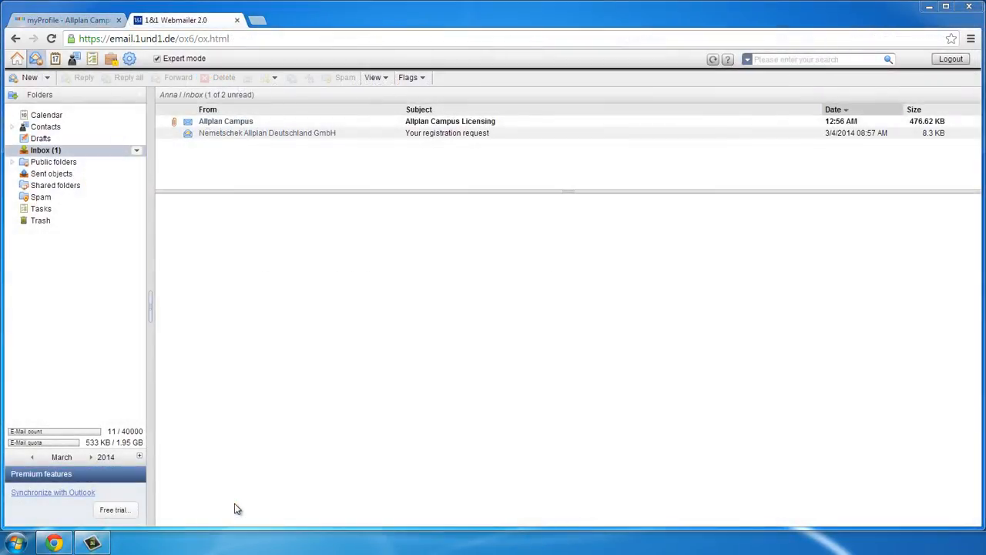
Open the Allplan Campus Licensing email in the webmail inbox
click(215, 126)
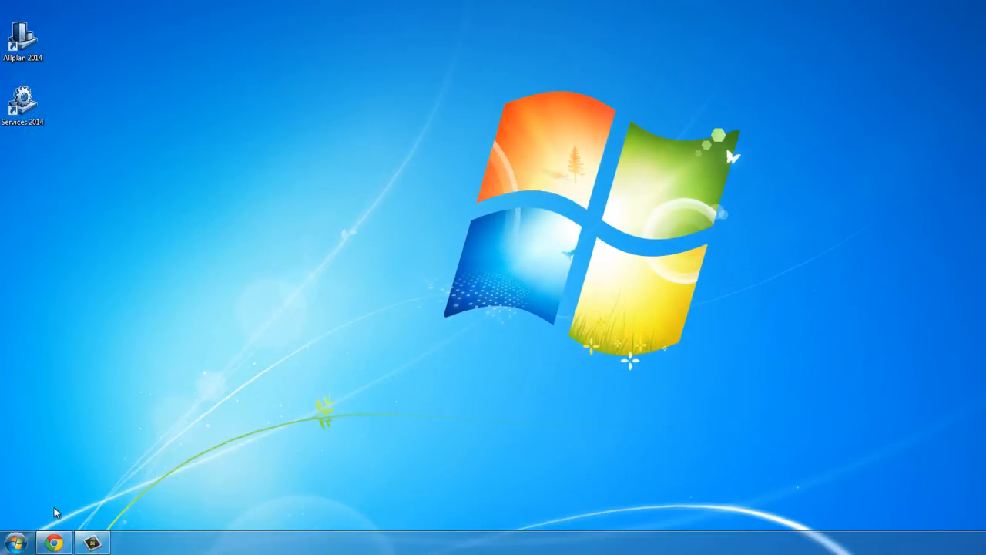
Run the License Manager from the Nemetschek SoftLock 2006 program folder as administrator
click(15, 539)
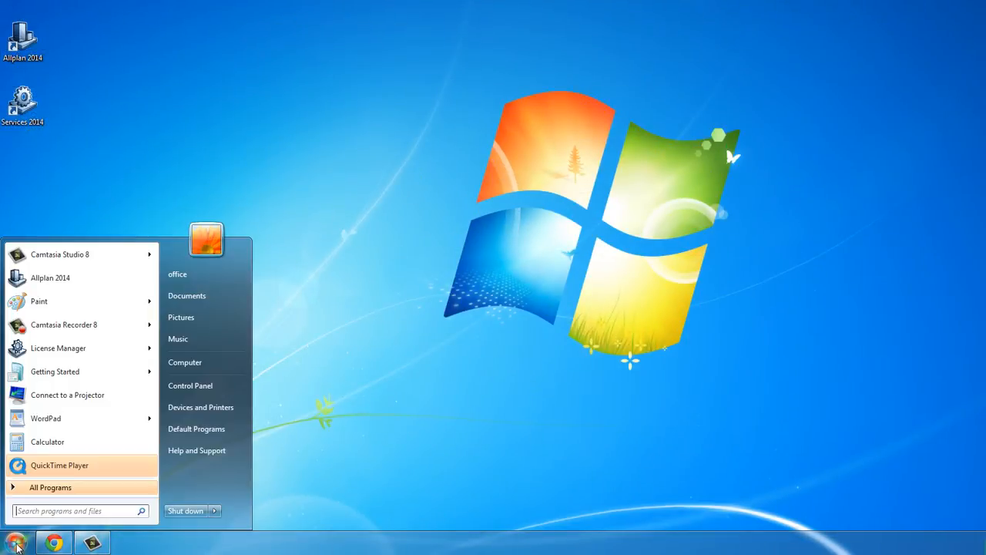
click(21, 487)
scroll(22, 470, down, 3)
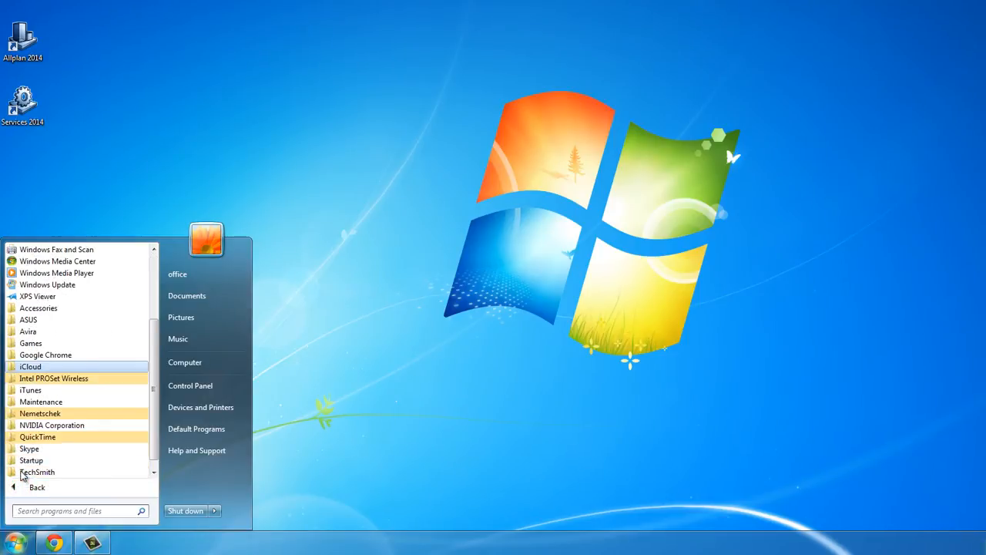
click(31, 401)
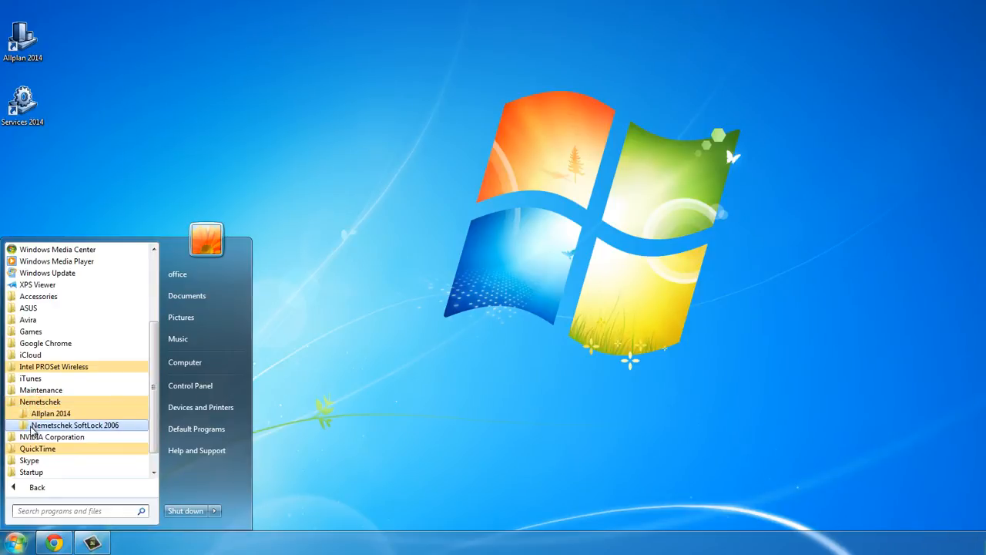
click(32, 426)
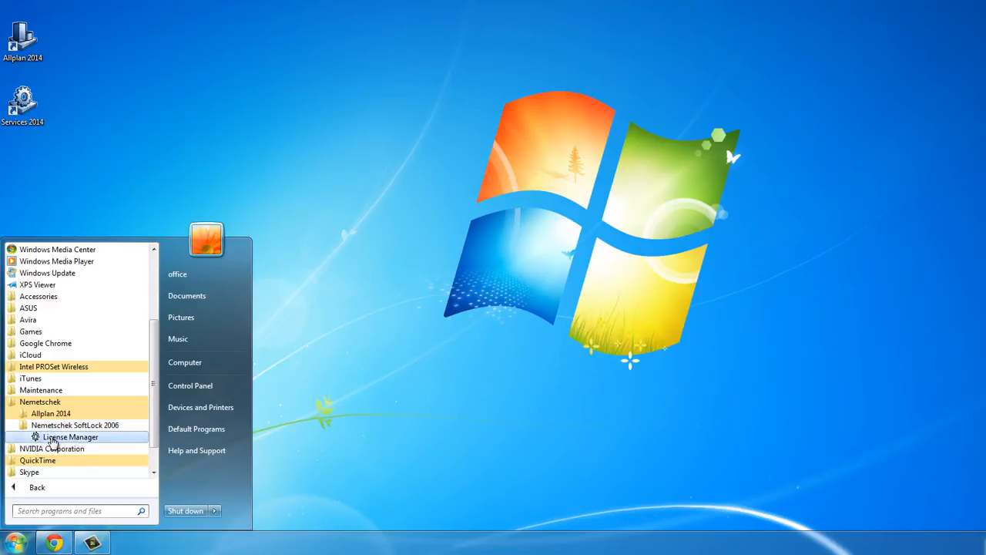
right_click(52, 442)
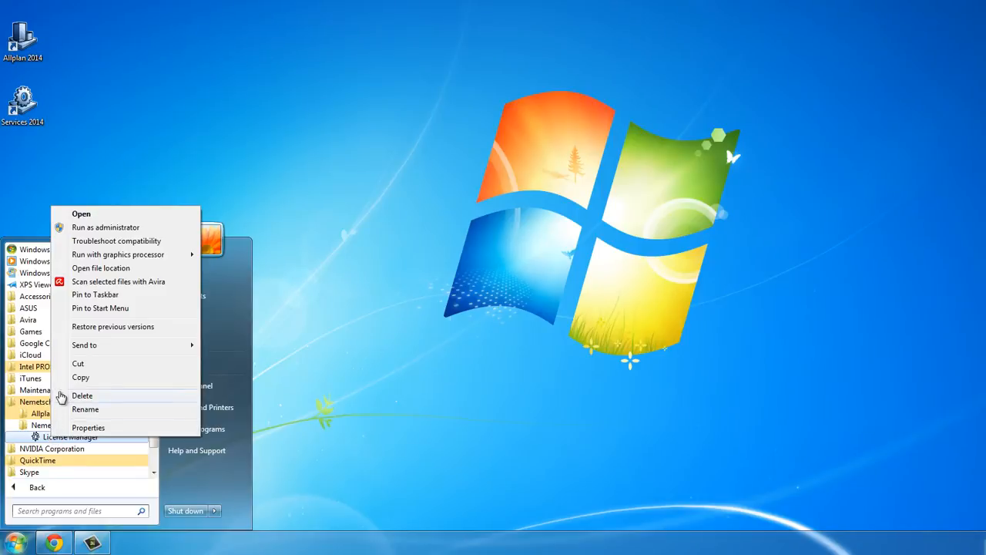
click(70, 227)
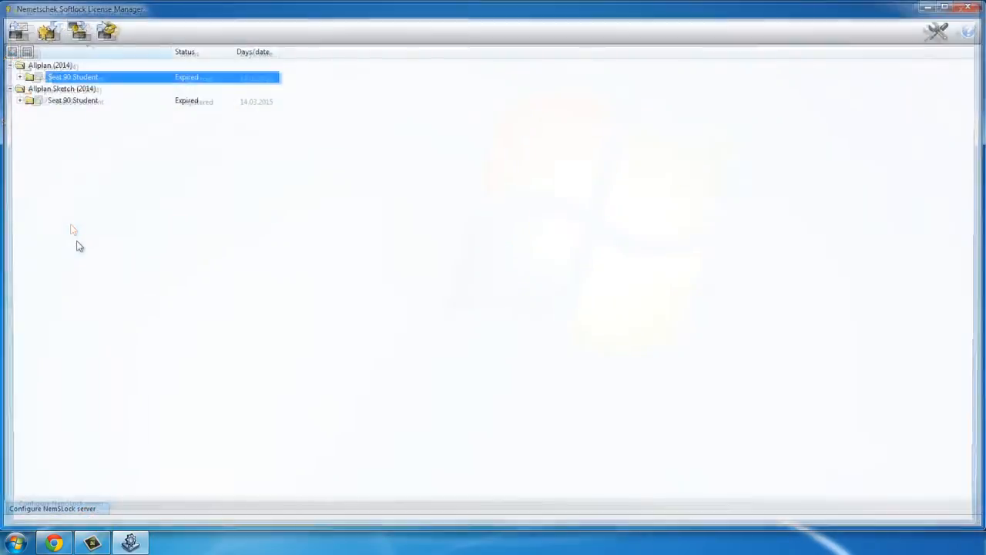
Request a license for Allplan 2014, seat 90, using the client ID, CD key and customer's contact details, and save the registration file for sending
click(17, 31)
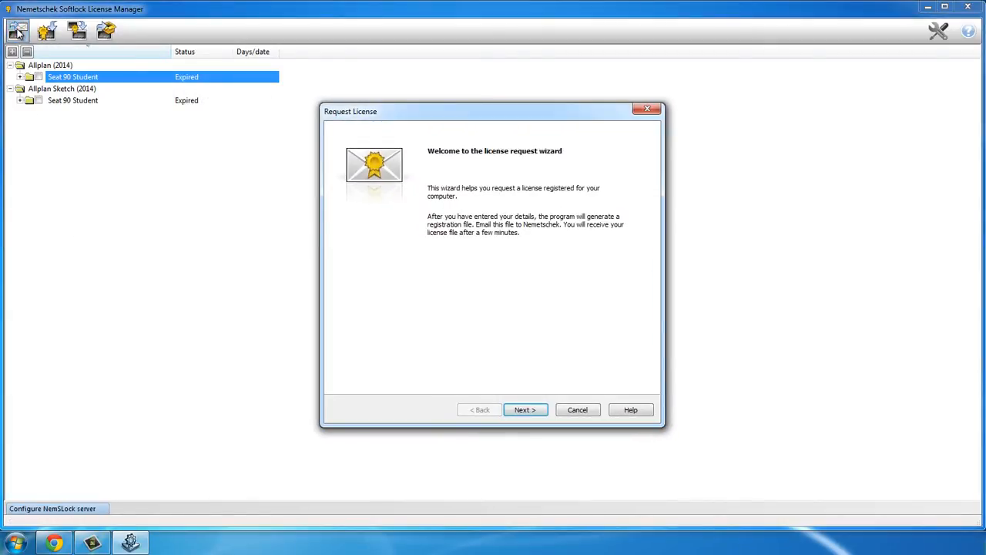
click(524, 411)
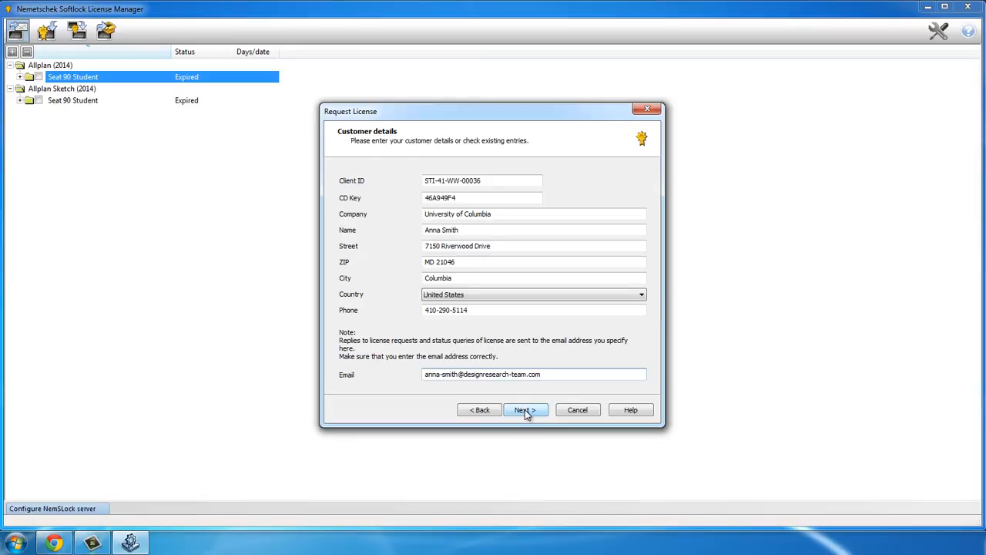
click(524, 410)
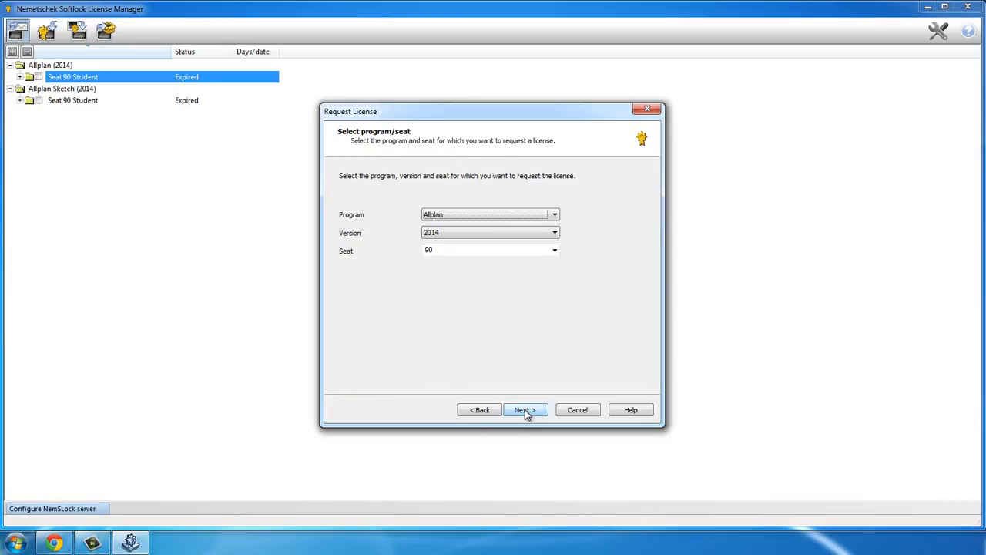
click(525, 409)
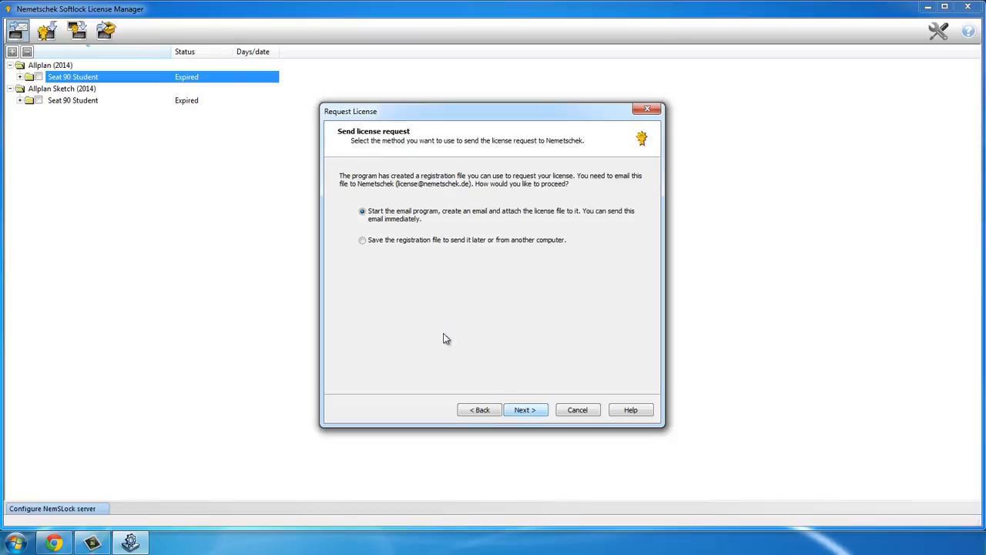
click(362, 243)
click(523, 411)
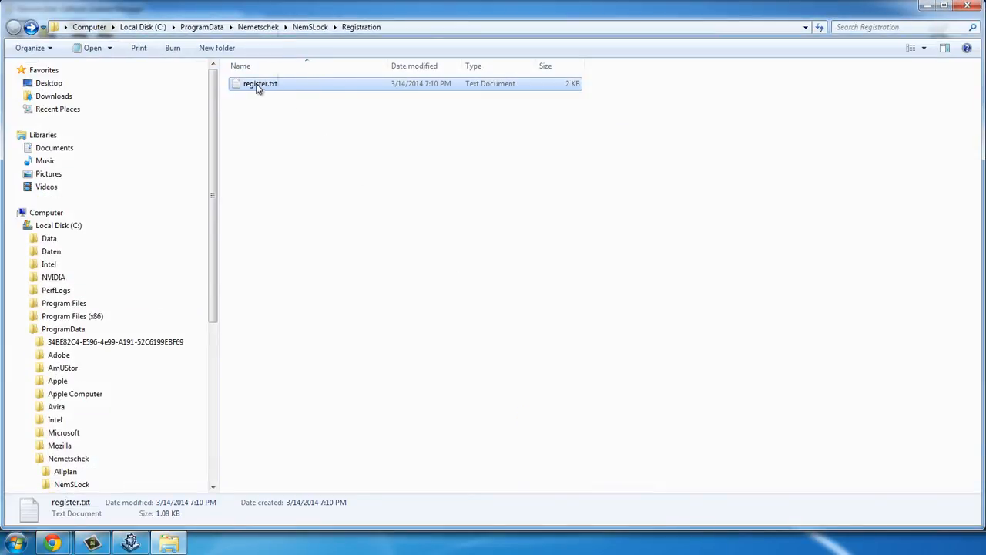
Attach the register.txt registration file to an email addressed to Nemetschek's license department and send it
drag(256, 83, 123, 87)
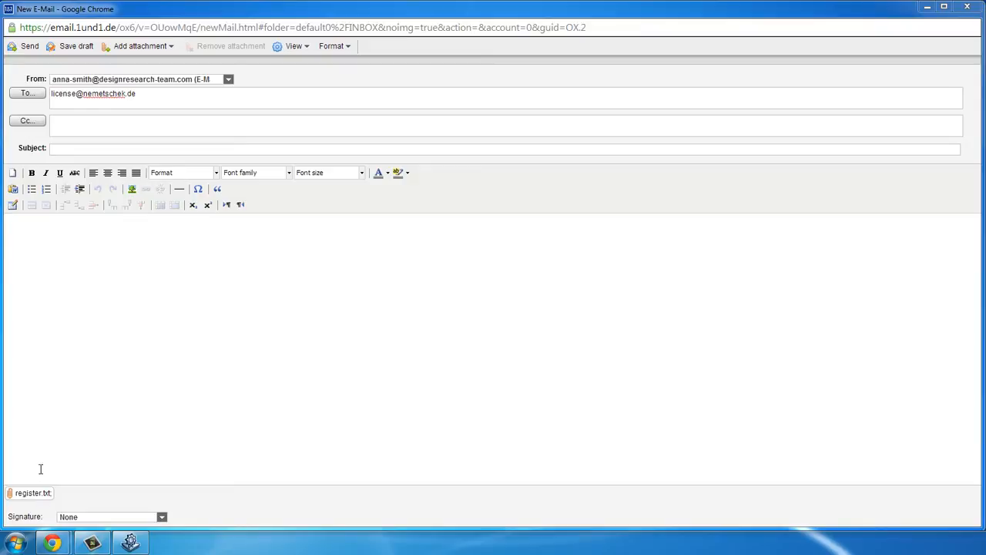
click(29, 47)
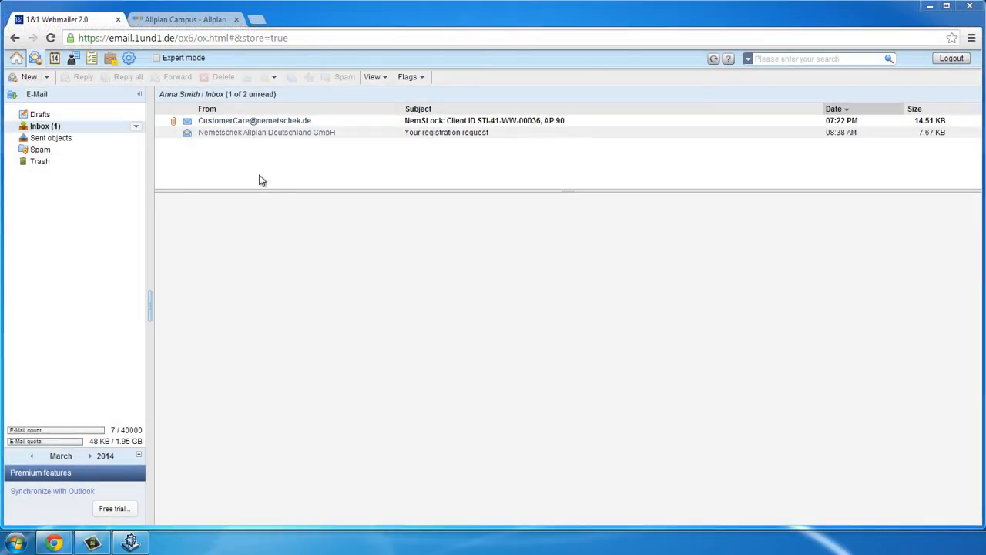
Open the NemSLock reply from Nemetschek customer care in the inbox and launch its attached .nslock license file for installation
click(249, 123)
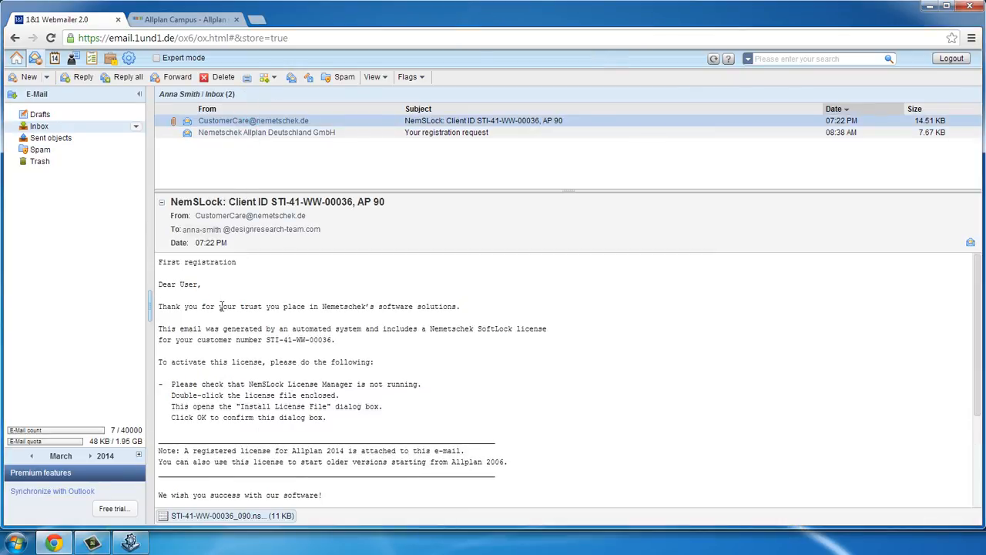
double_click(202, 518)
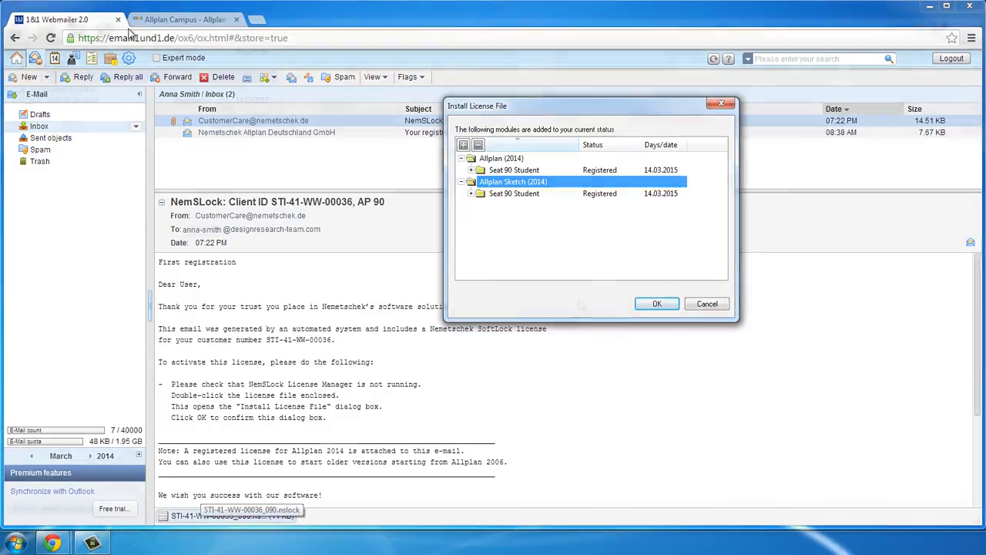